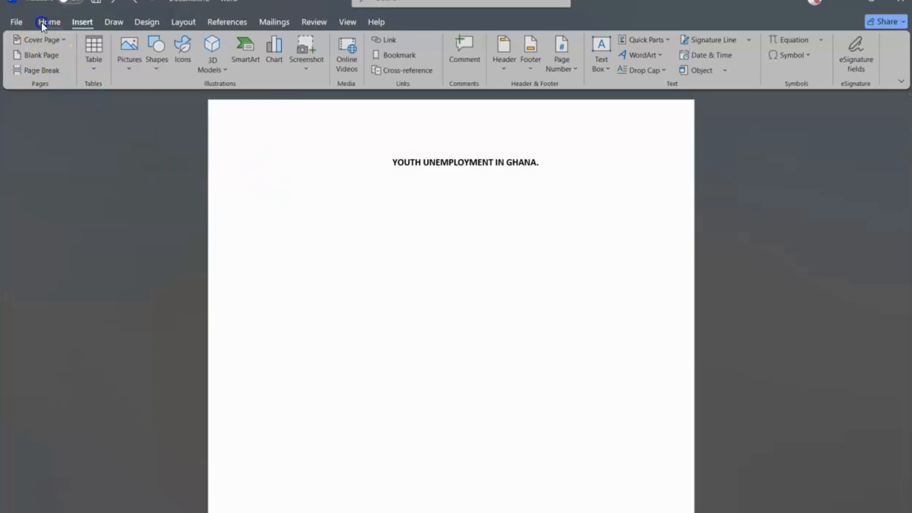
Step: Insert centred Plain Number 2 page numbers at the bottom of the pages and leave the footer
left_click(76, 22)
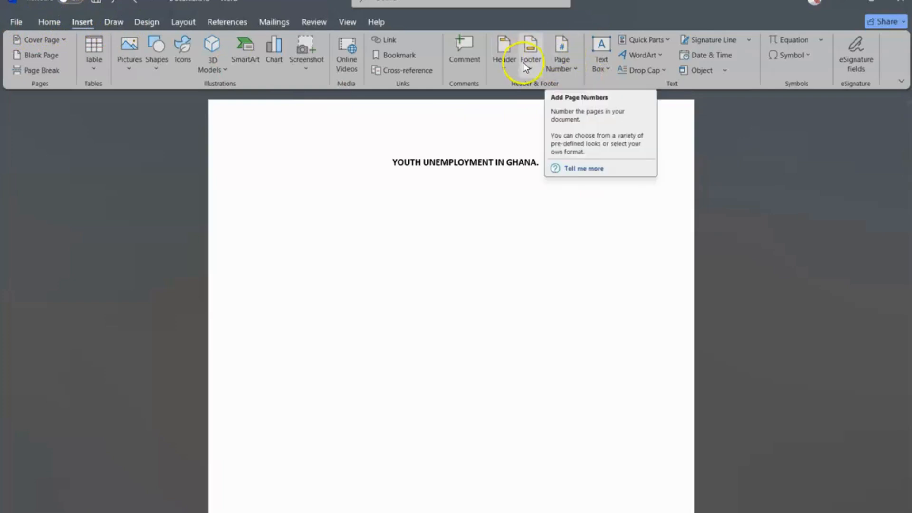
left_click(567, 59)
mouse_move(604, 86)
mouse_move(609, 106)
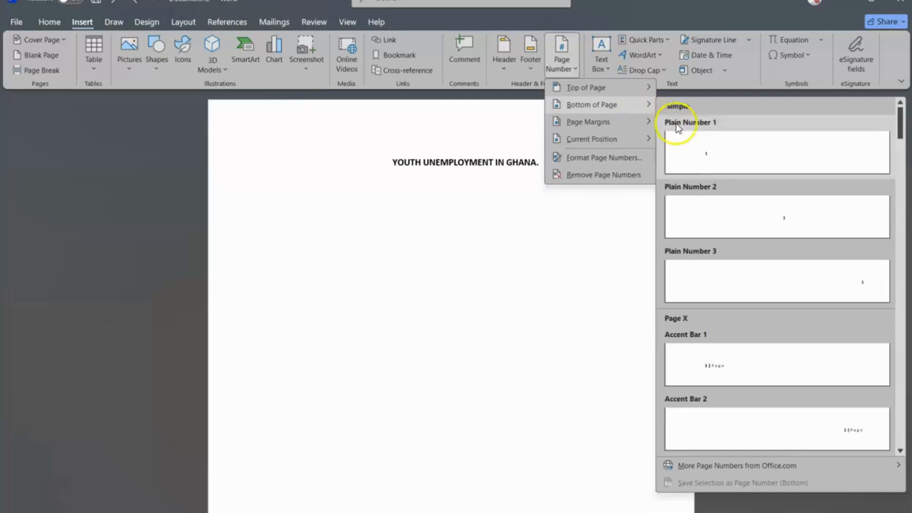
left_click(782, 224)
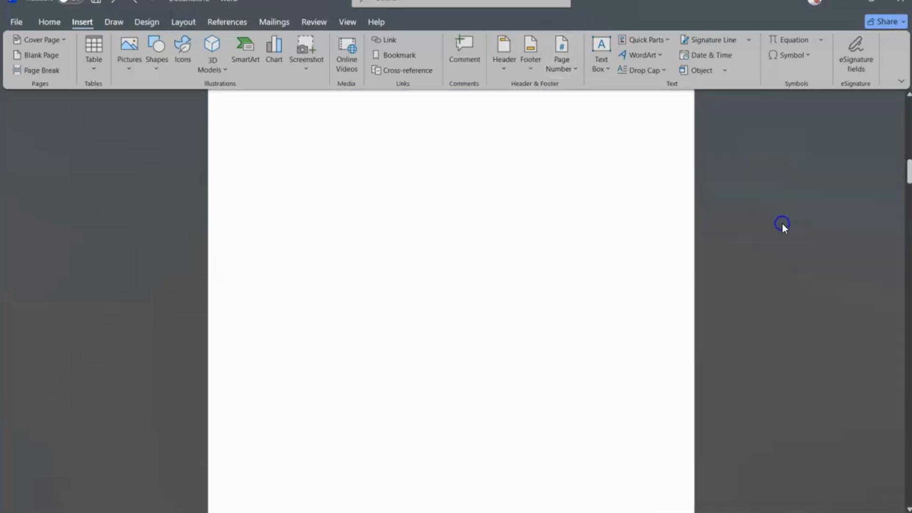
double_click(521, 312)
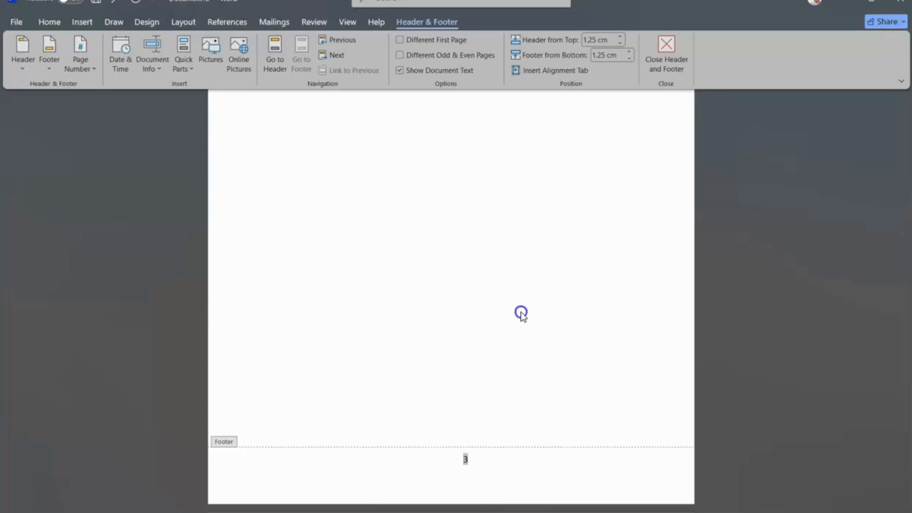
left_click(477, 276)
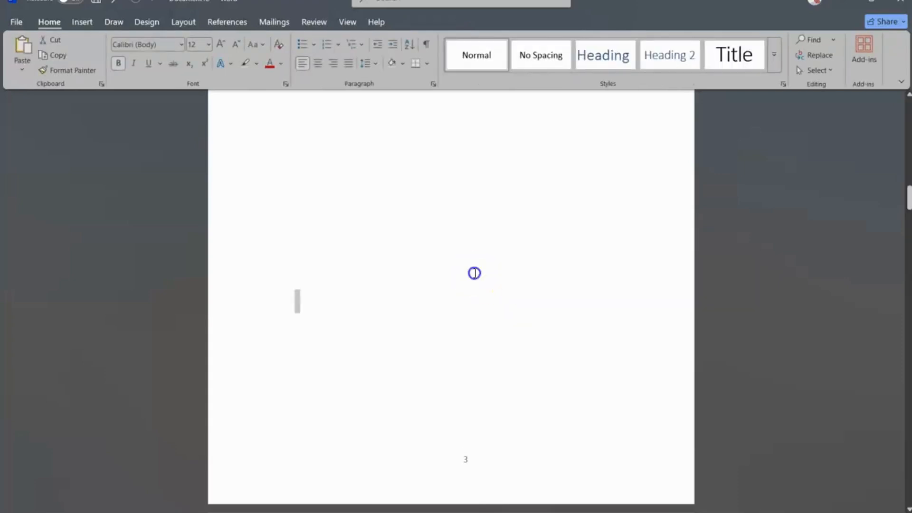
Step: Scroll through the front-matter pages to review the page numbers in their footers
scroll(478, 276, "up", 10)
scroll(474, 276, "up", 20)
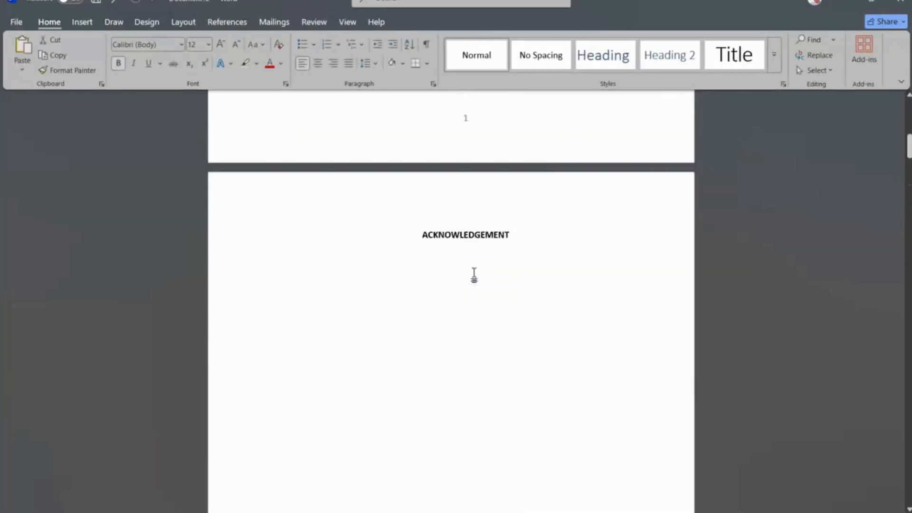
scroll(474, 275, "down", 20)
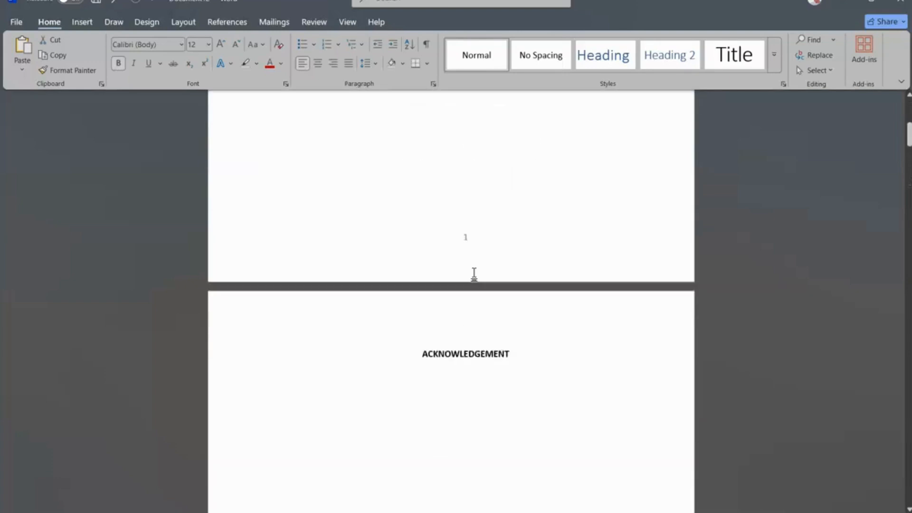
scroll(475, 276, "down", 10)
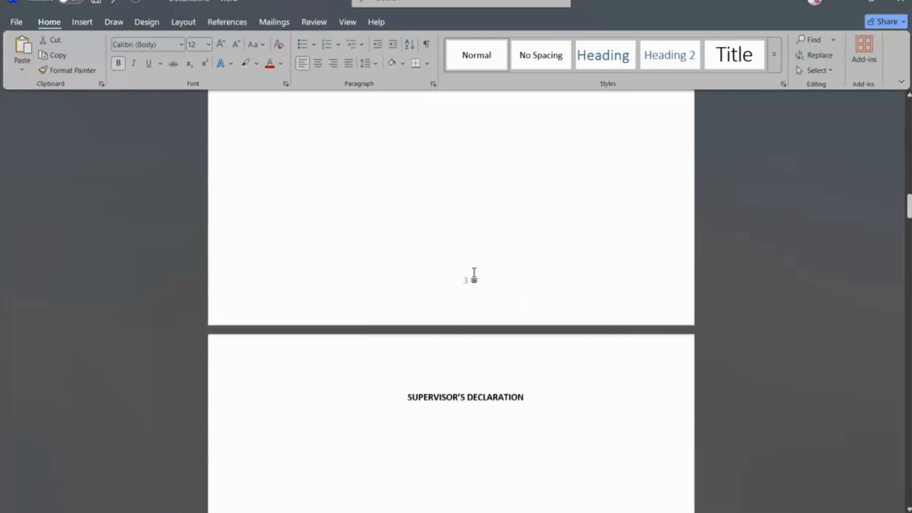
scroll(475, 273, "down", 3)
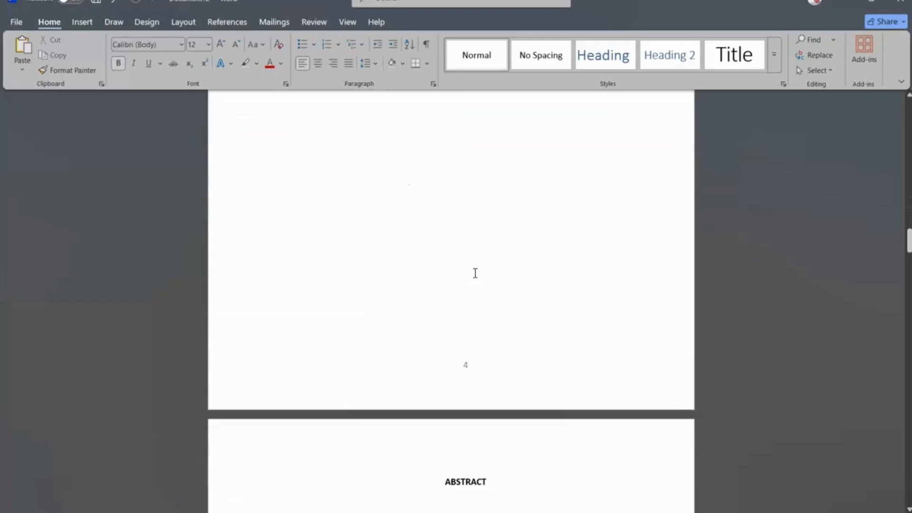
scroll(475, 273, "down", 16)
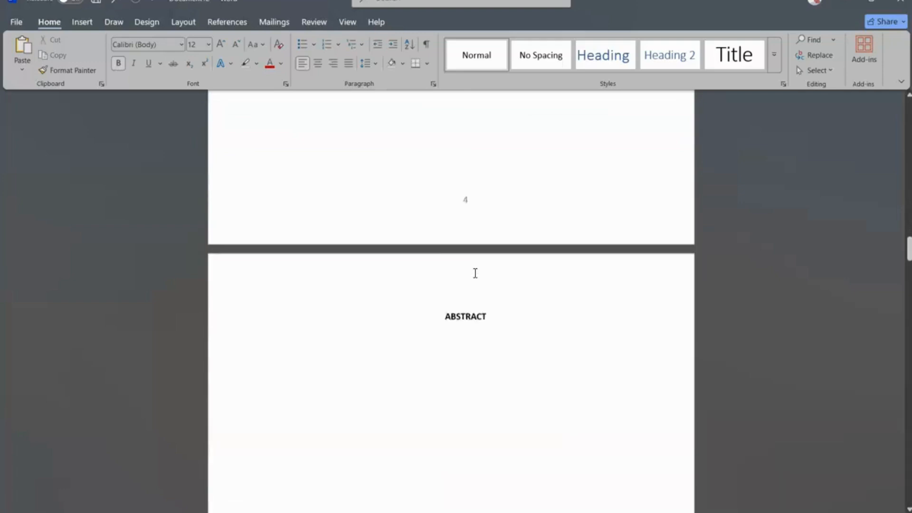
scroll(505, 385, "up", 3)
left_click(487, 305)
scroll(487, 305, "up", 13)
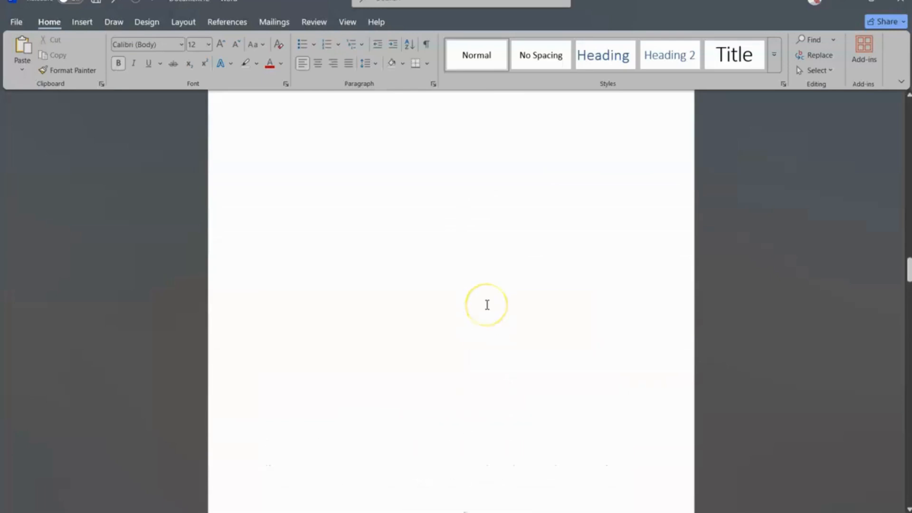
scroll(488, 351, "down", 1)
scroll(513, 431, "up", 20)
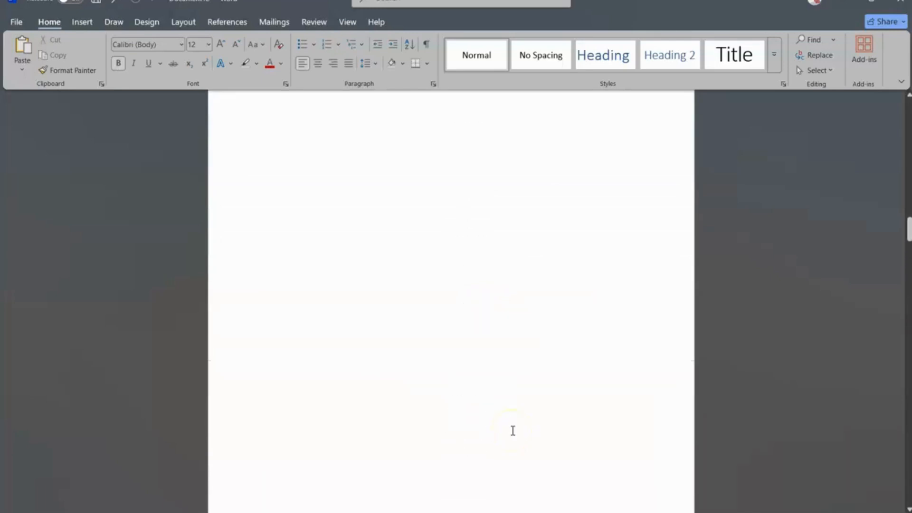
scroll(513, 431, "up", 15)
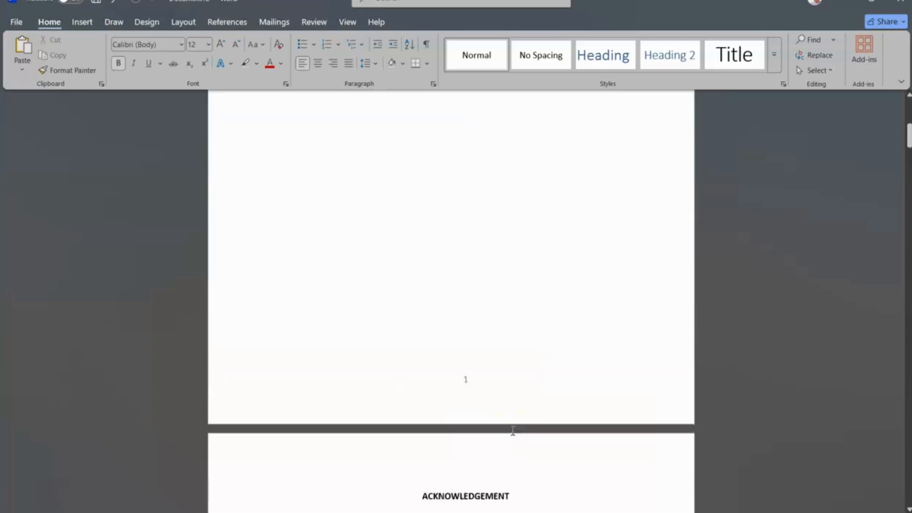
scroll(513, 430, "down", 20)
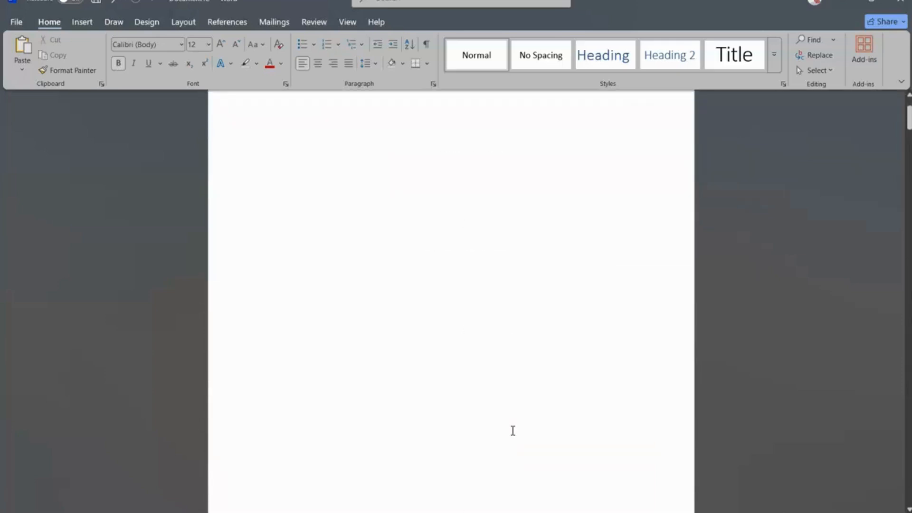
scroll(513, 431, "down", 20)
scroll(513, 431, "down", 5)
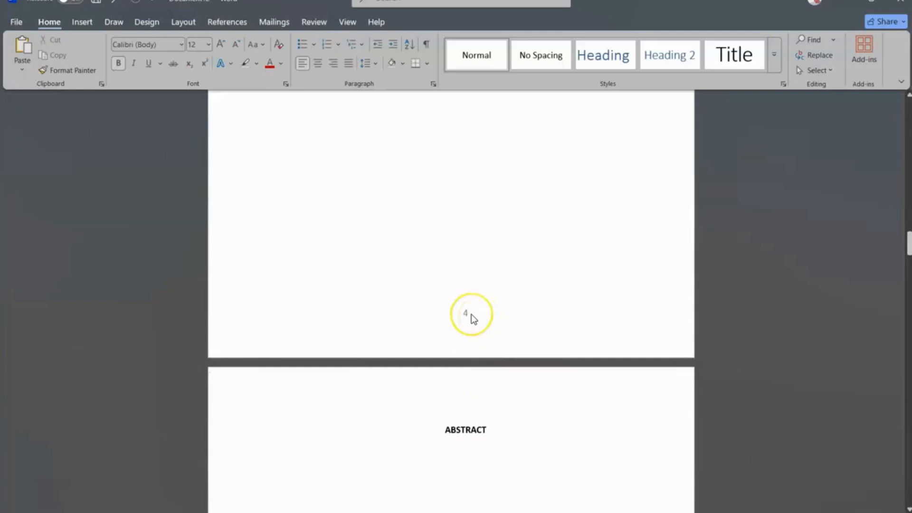
scroll(473, 318, "down", 15)
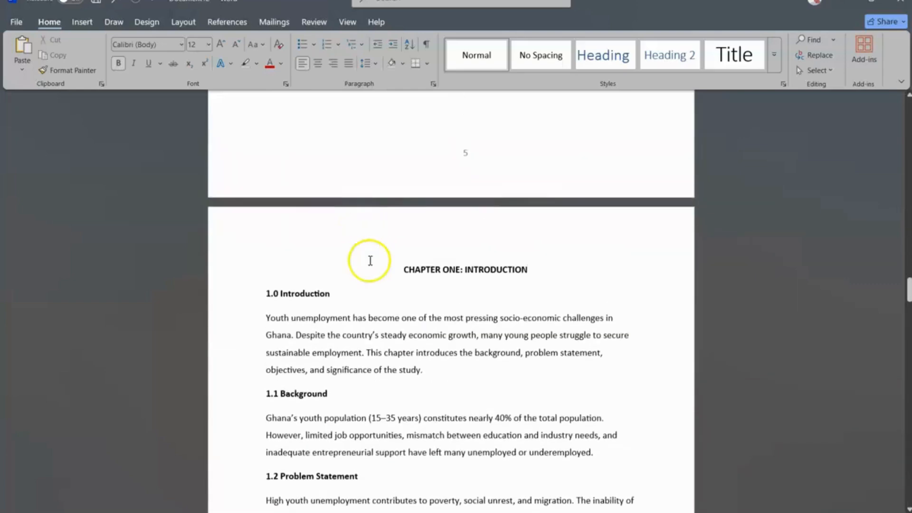
Step: Insert a Next Page section break just before the CHAPTER ONE: INTRODUCTION heading
left_click(378, 259)
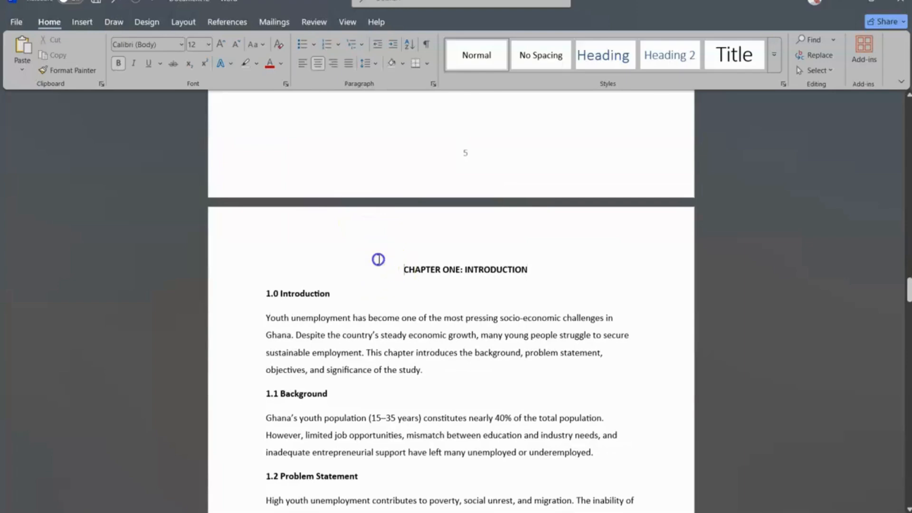
scroll(402, 261, "down", 10)
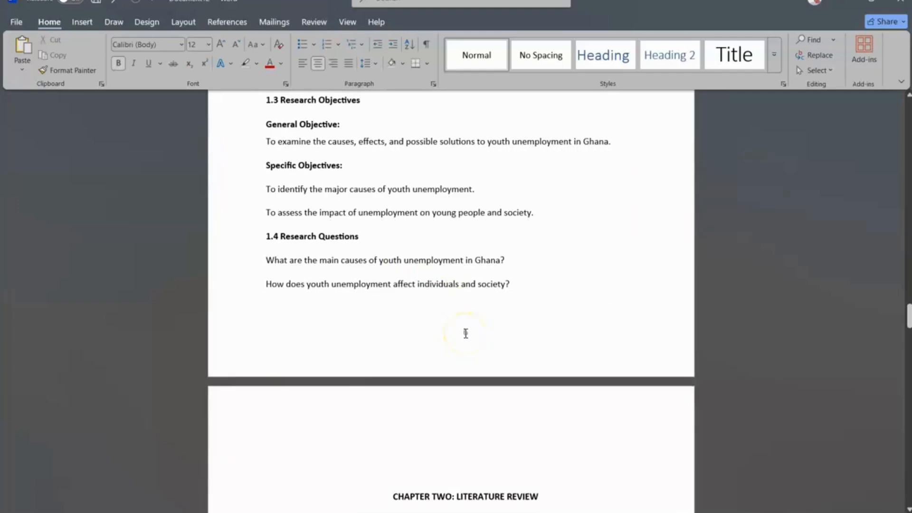
scroll(465, 334, "up", 8)
scroll(466, 334, "up", 3)
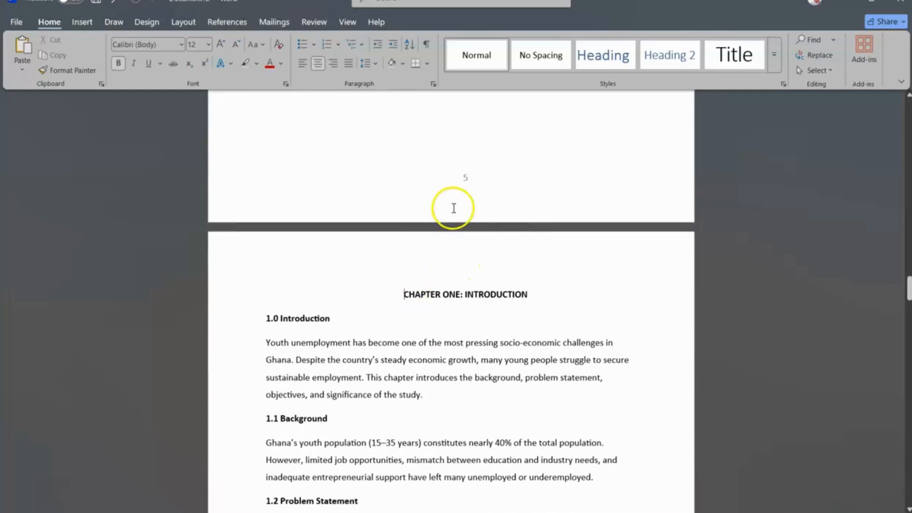
scroll(453, 208, "up", 1)
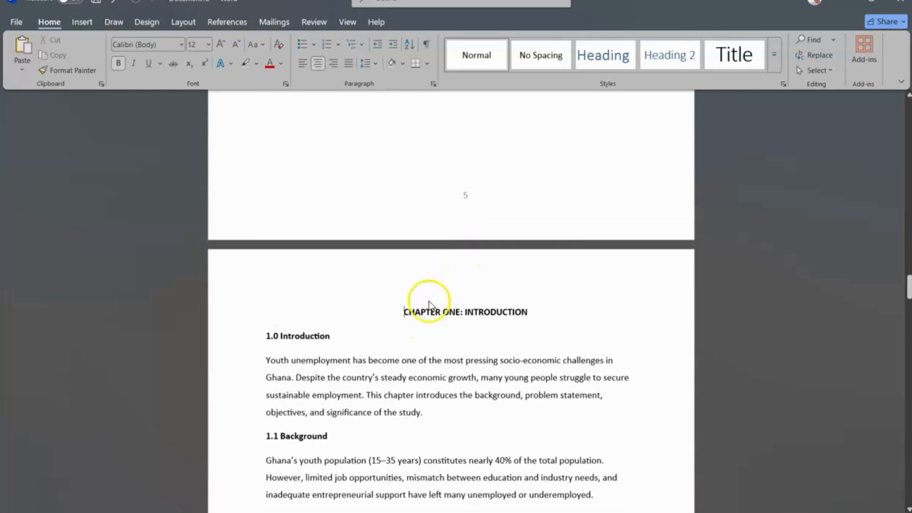
left_click(405, 309)
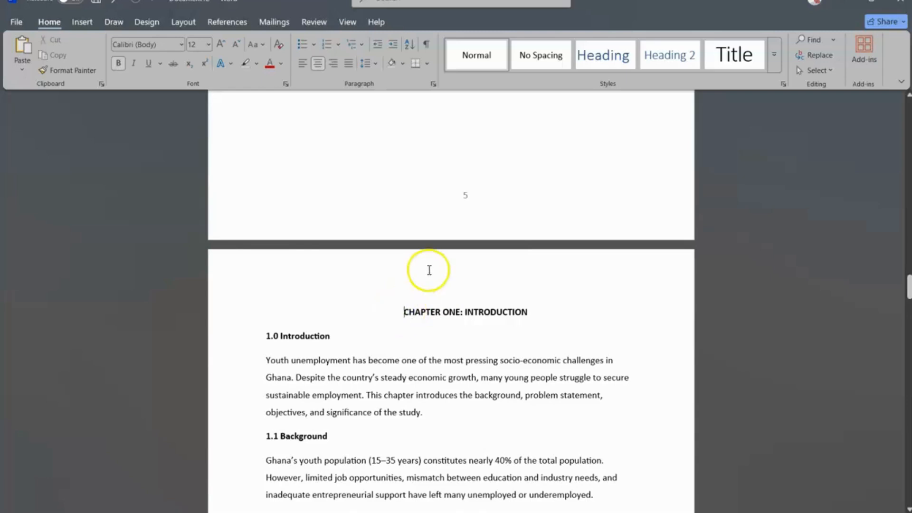
scroll(427, 269, "down", 3)
left_click(405, 248)
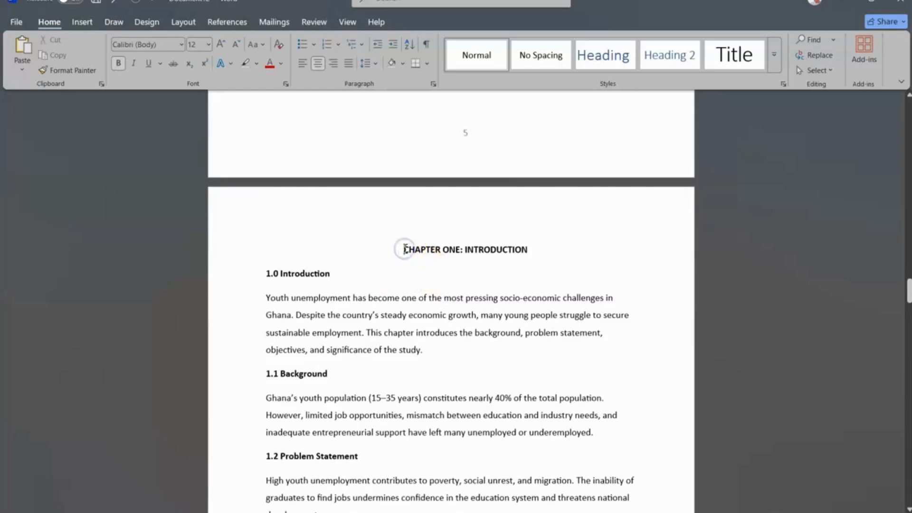
scroll(407, 254, "down", 7)
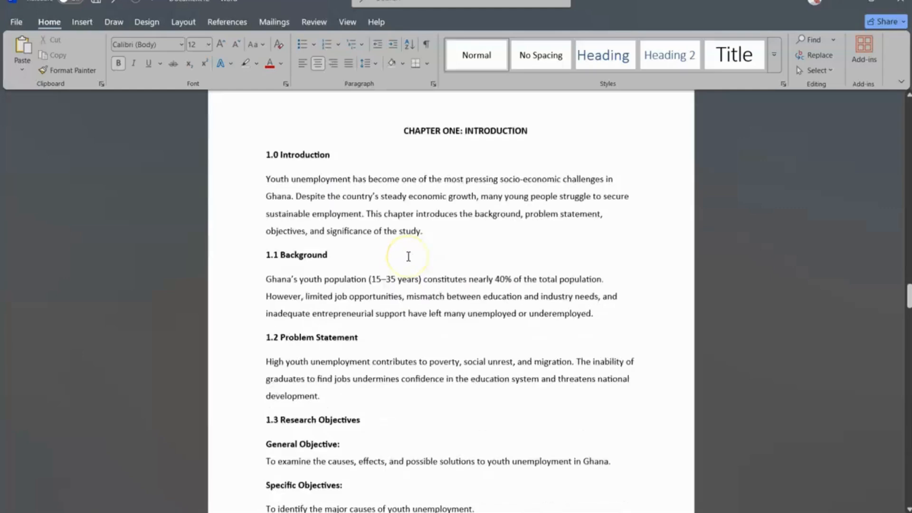
scroll(408, 257, "up", 7)
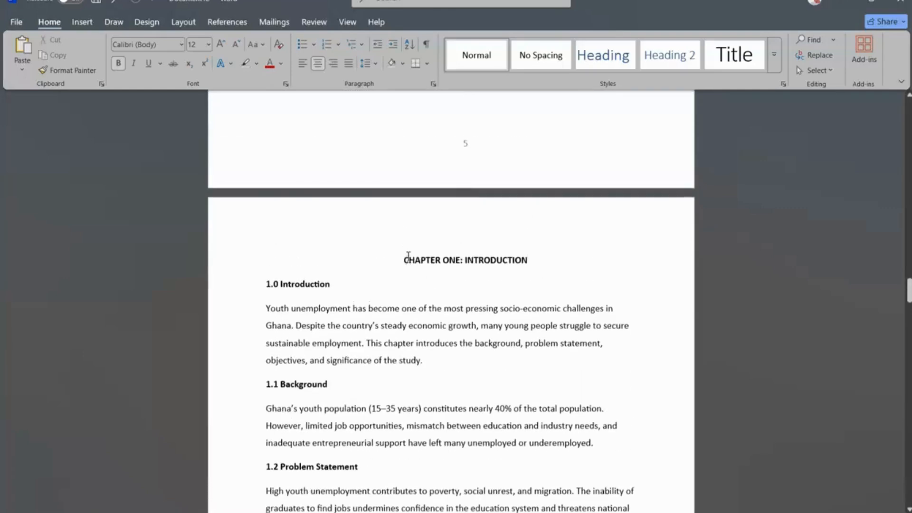
left_click(403, 261)
scroll(403, 261, "up", 8)
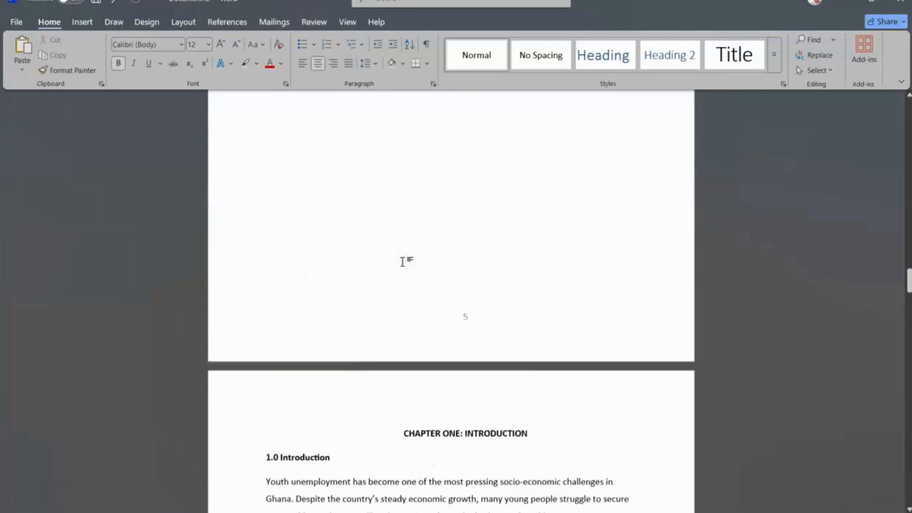
scroll(428, 311, "down", 2)
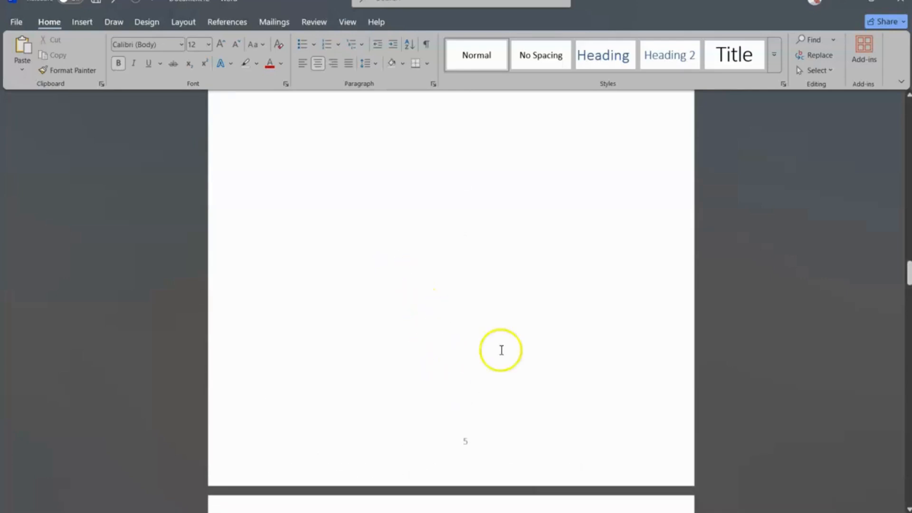
scroll(442, 373, "up", 2)
scroll(442, 373, "down", 15)
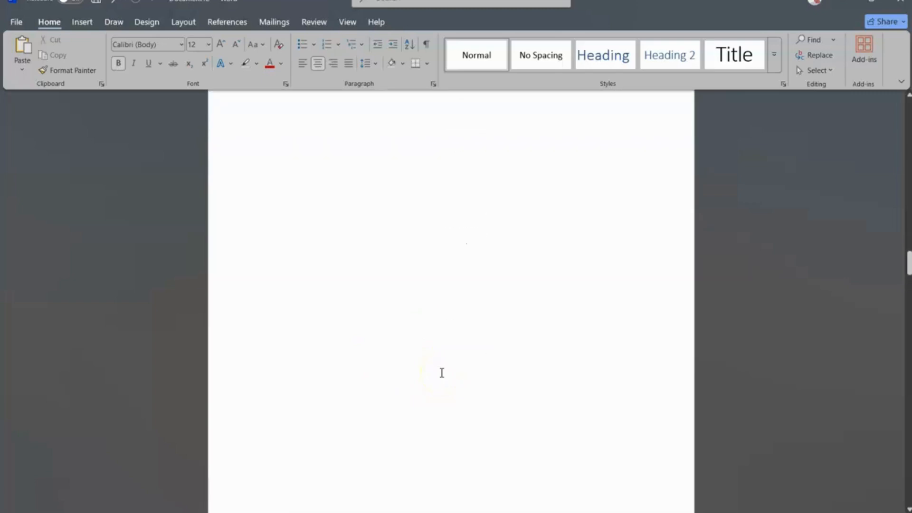
left_click(404, 323)
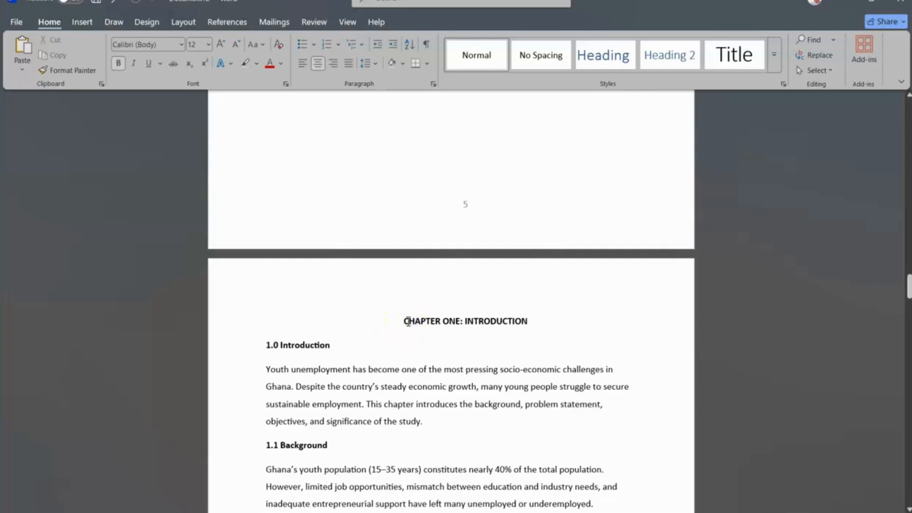
left_click(403, 322)
left_click(404, 322)
left_click(179, 25)
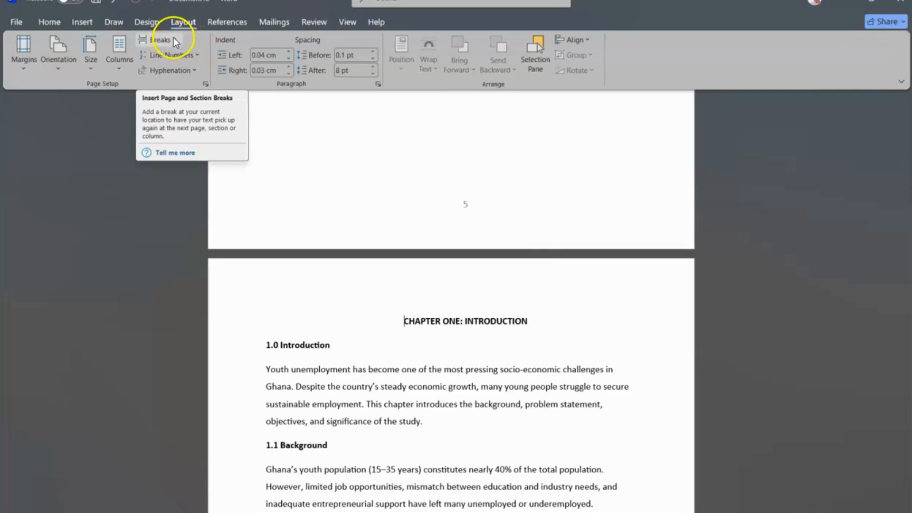
left_click(173, 39)
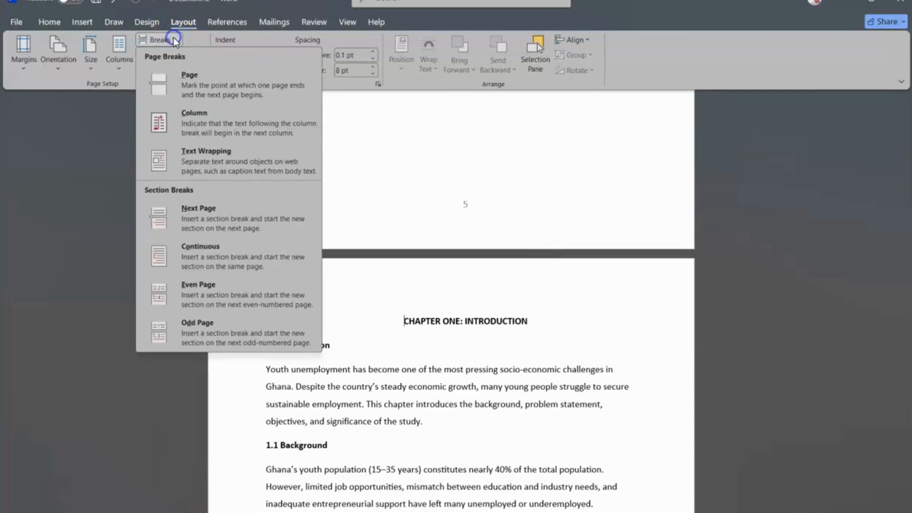
left_click(230, 218)
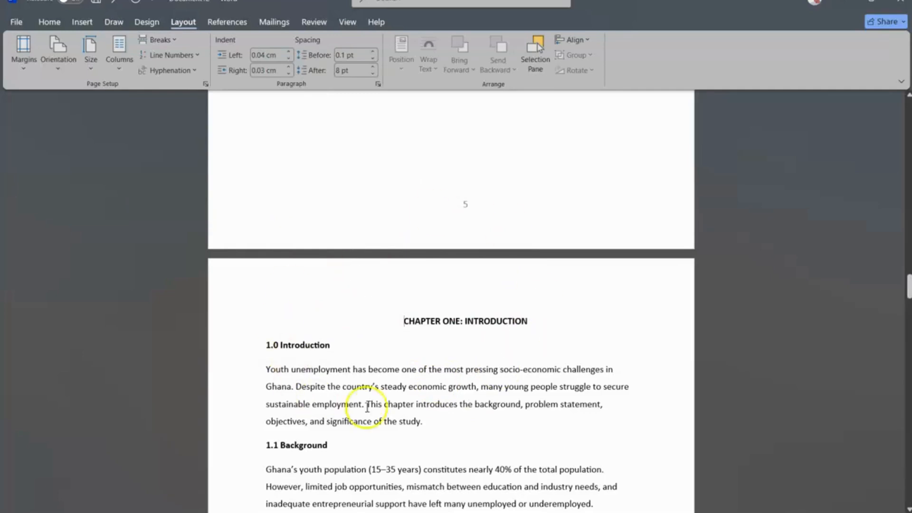
Step: Set the Chapter One section's page numbering to start at 1 instead of continuing from the previous section
left_click(75, 22)
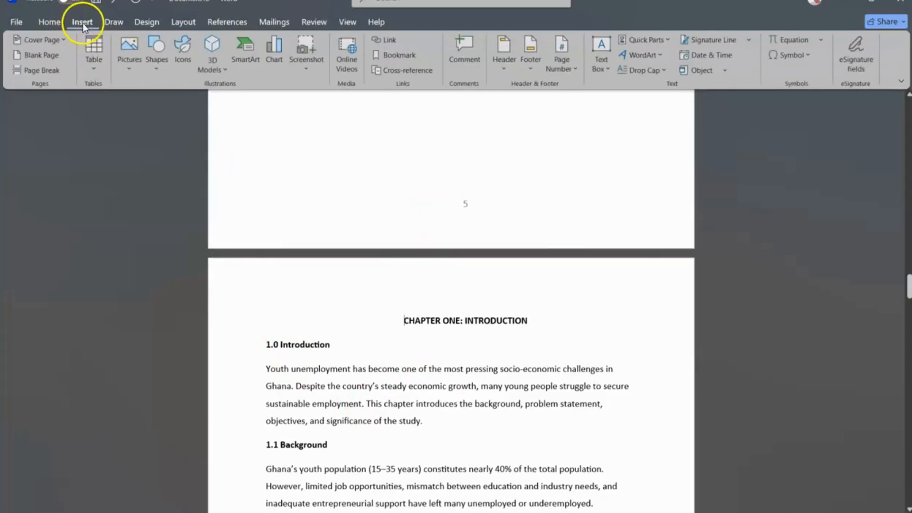
left_click(569, 64)
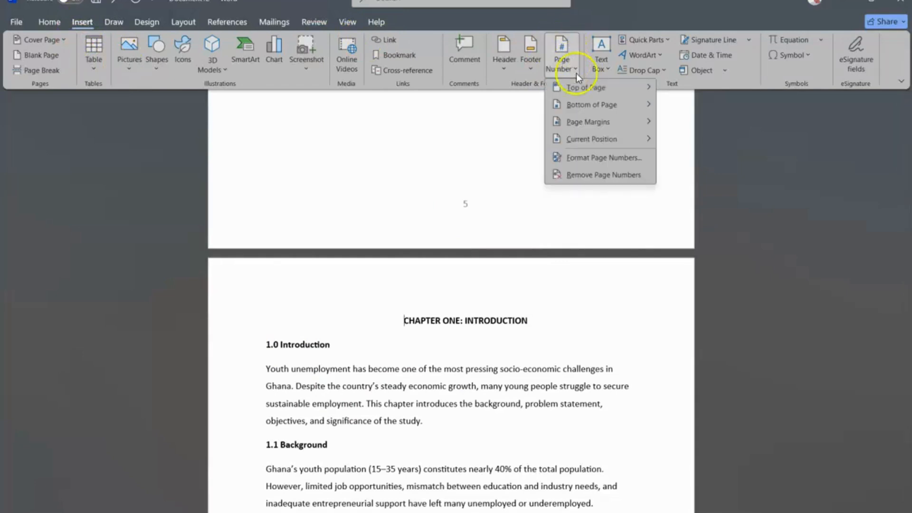
mouse_move(597, 106)
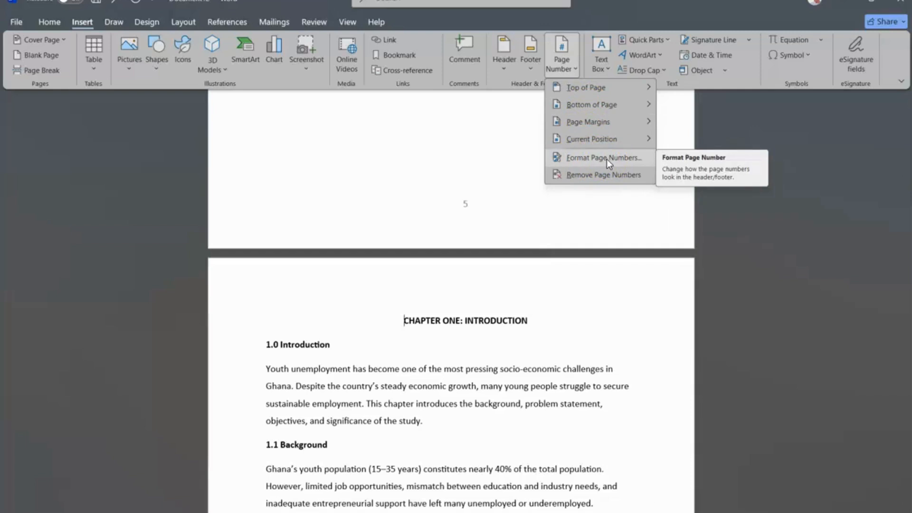
left_click(606, 159)
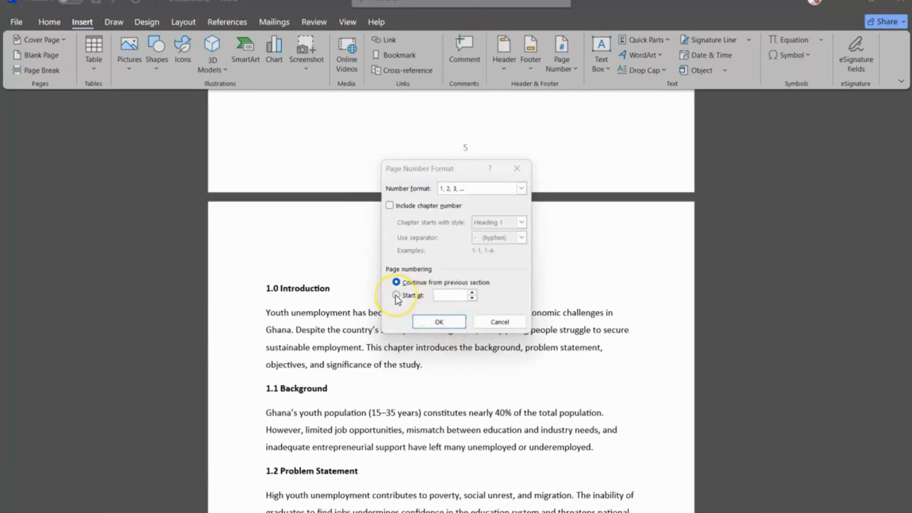
left_click(395, 295)
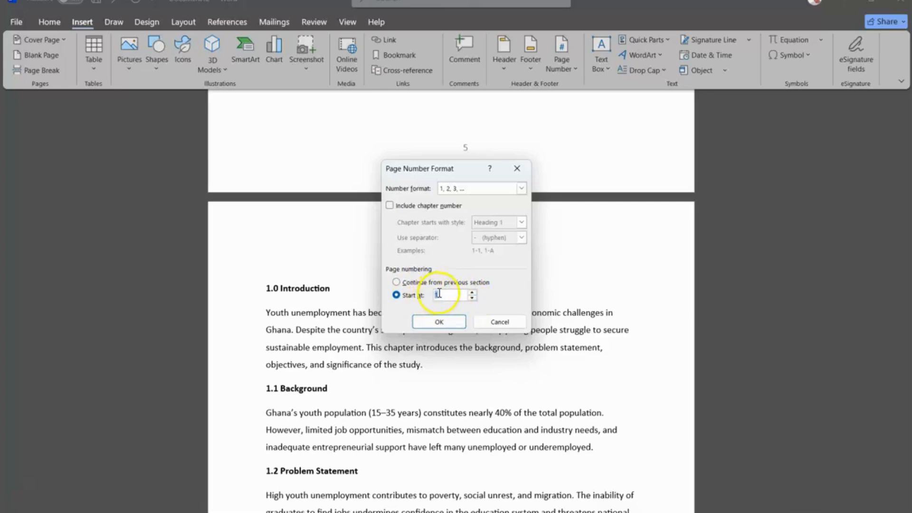
left_click(438, 323)
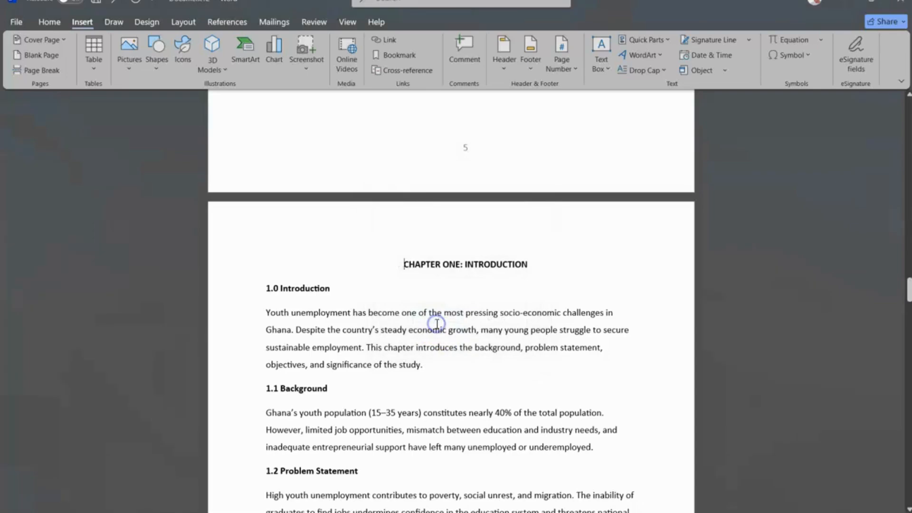
Step: Scroll through the chapters and front matter to check the page numbers in each section's footer
scroll(437, 324, "down", 9)
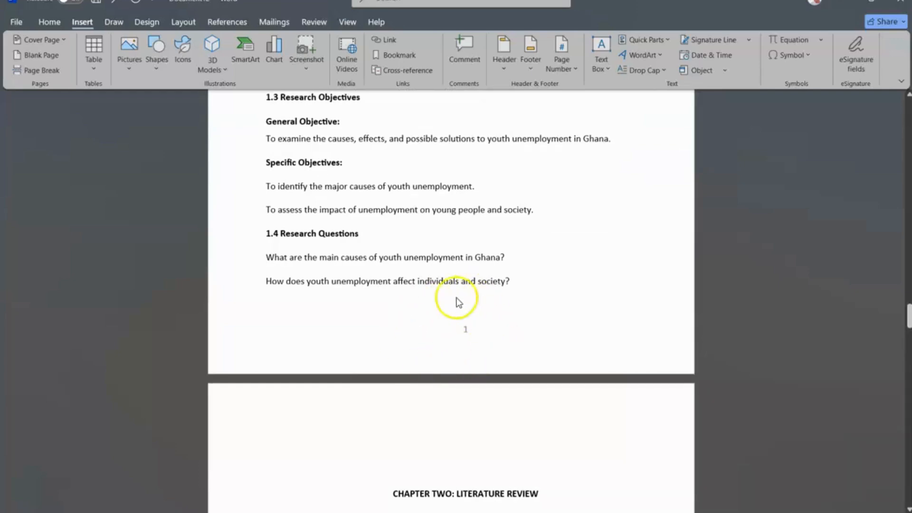
scroll(479, 339, "down", 15)
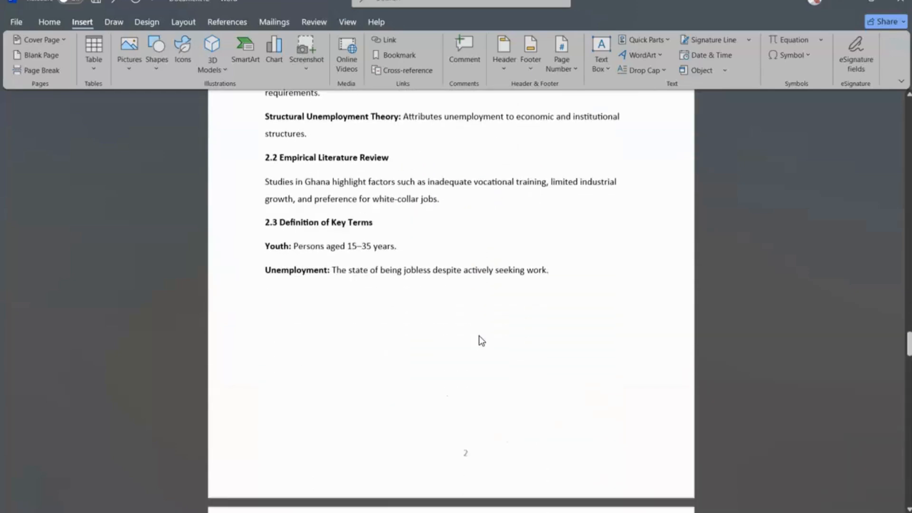
scroll(479, 335, "down", 6)
scroll(478, 335, "up", 20)
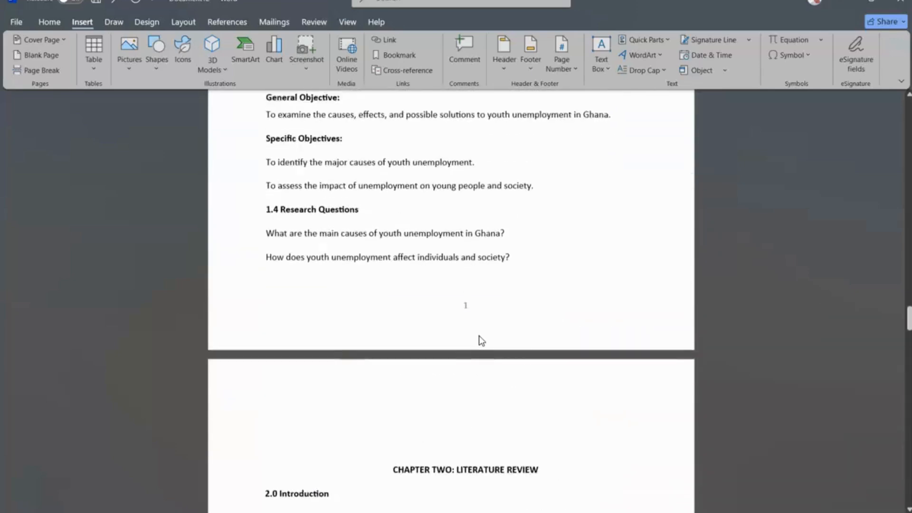
scroll(479, 335, "up", 3)
scroll(479, 336, "down", 4)
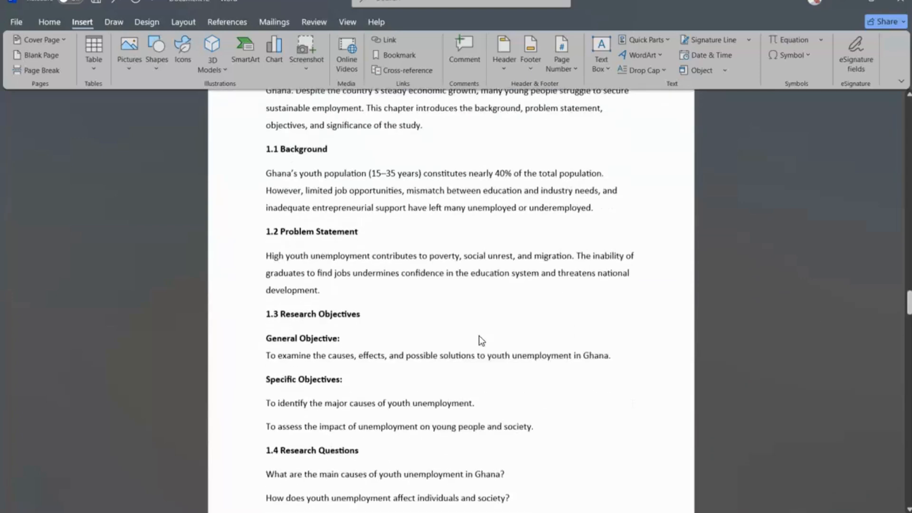
scroll(479, 335, "up", 8)
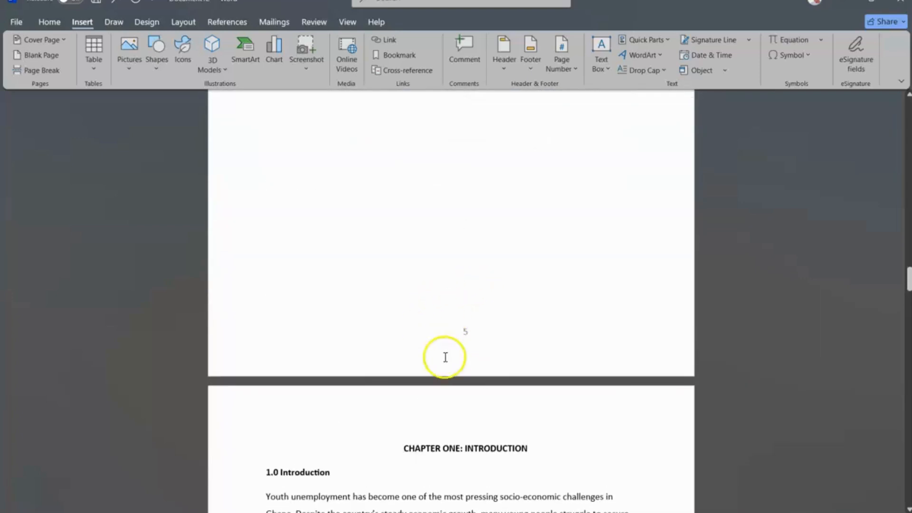
scroll(455, 281, "up", 15)
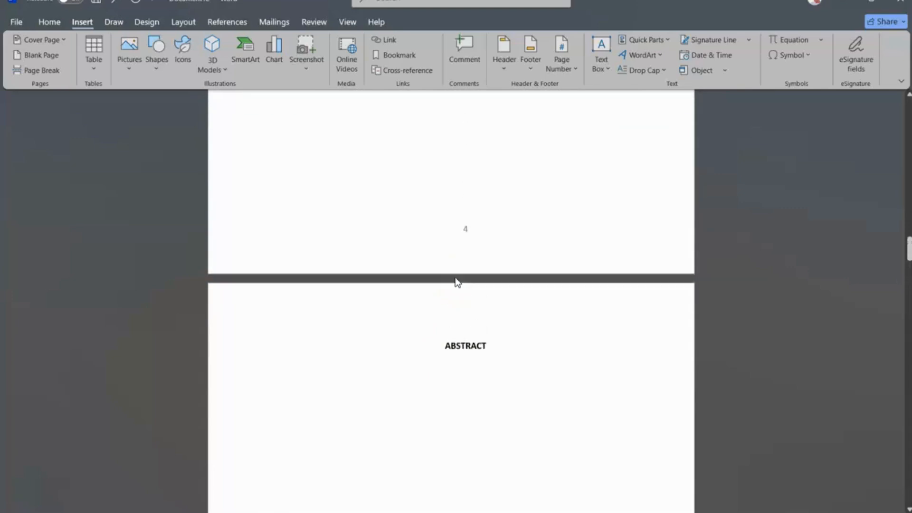
scroll(458, 282, "up", 15)
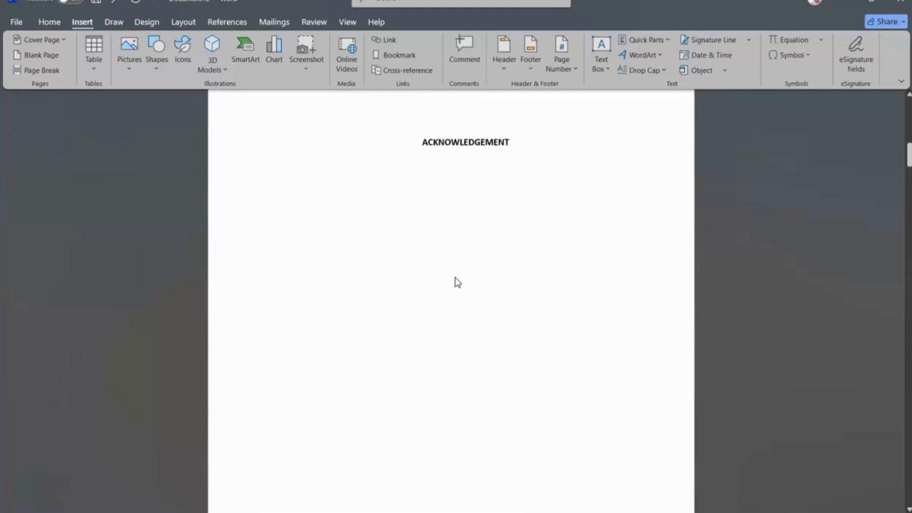
scroll(456, 280, "up", 8)
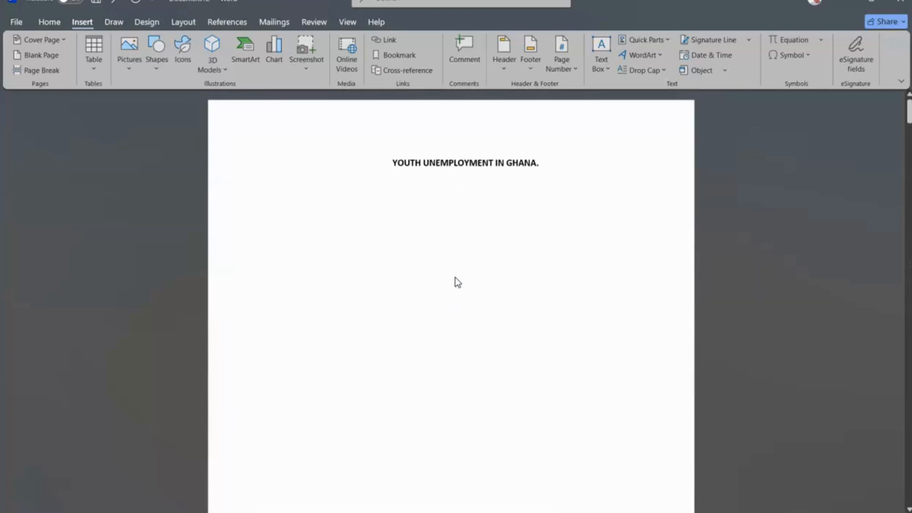
scroll(456, 278, "down", 20)
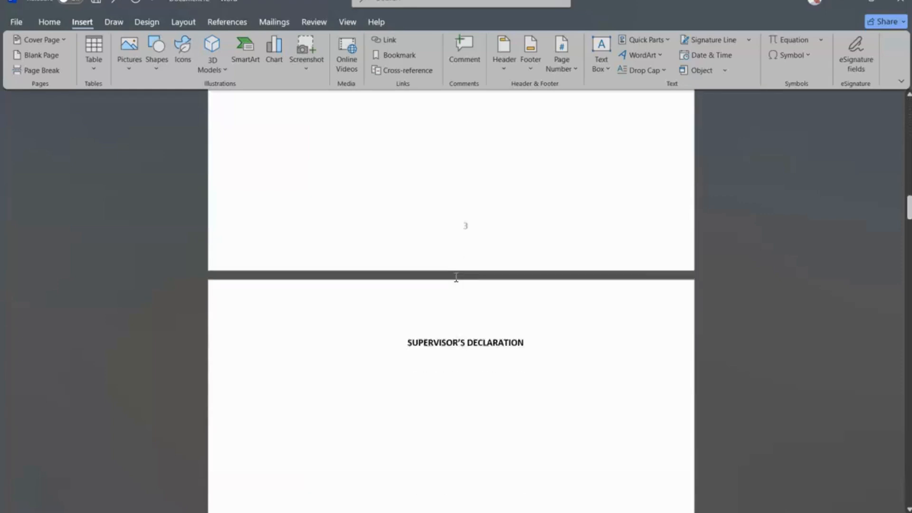
scroll(456, 277, "down", 15)
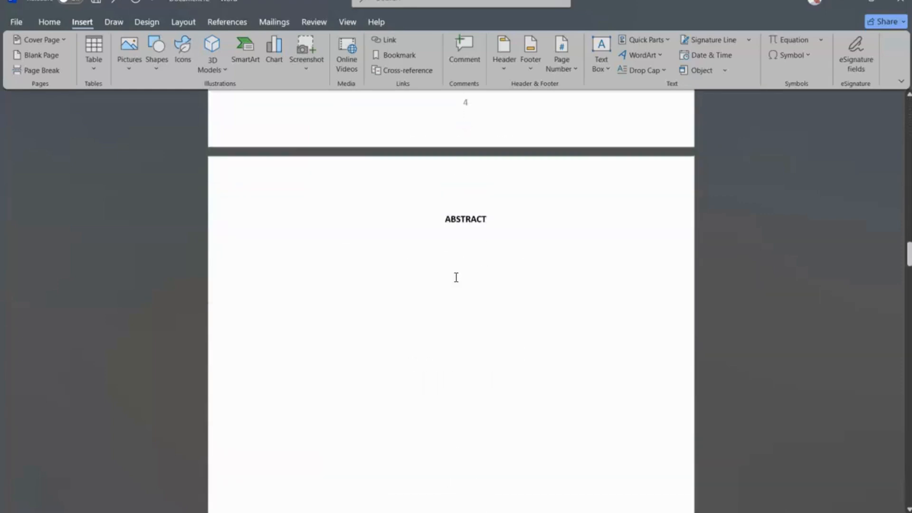
scroll(456, 277, "down", 5)
scroll(456, 277, "up", 2)
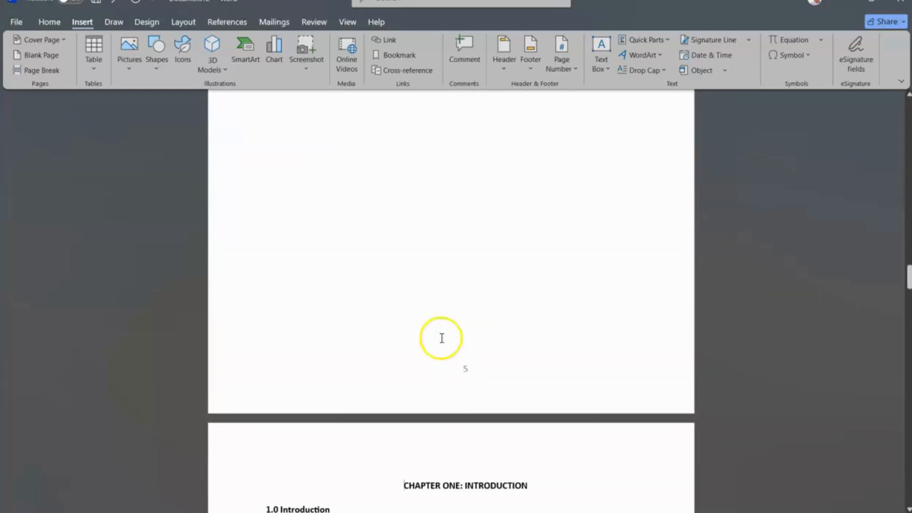
scroll(497, 345, "up", 10)
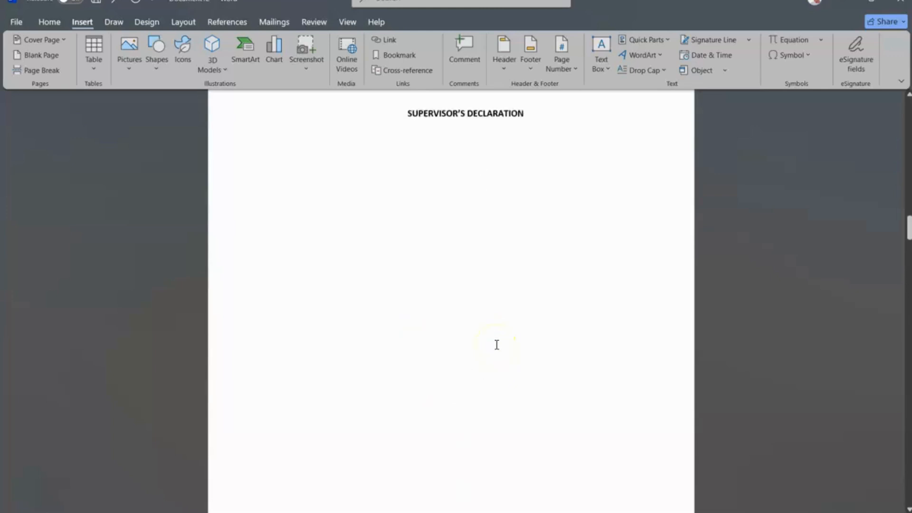
scroll(497, 345, "up", 10)
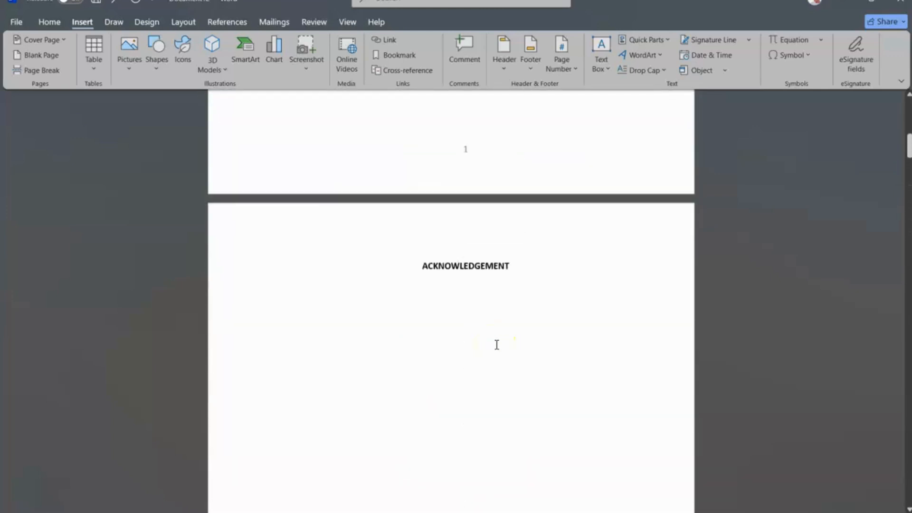
scroll(475, 261, "up", 5)
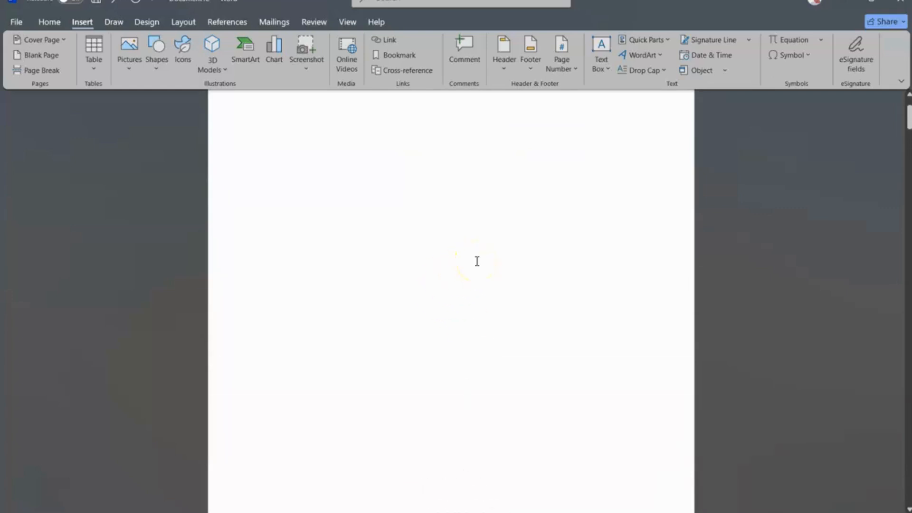
scroll(477, 261, "up", 2)
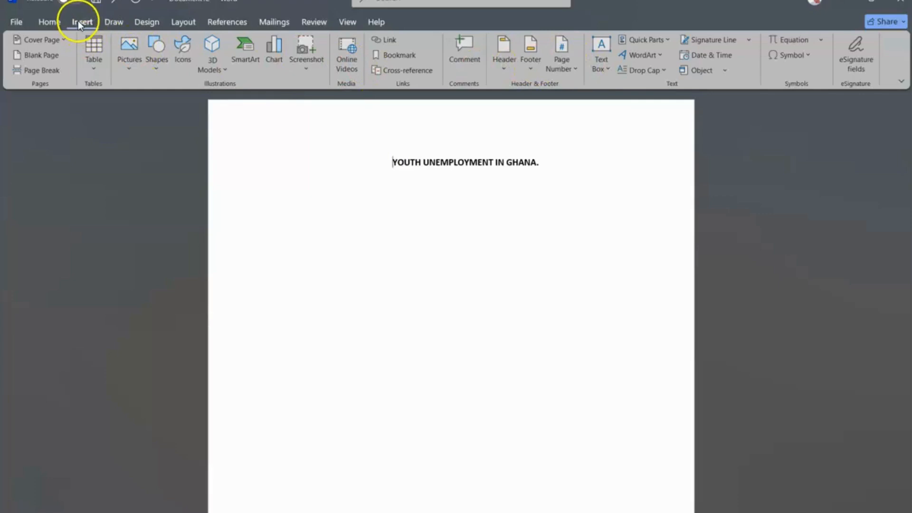
Step: Format the front-matter page numbers as i, ii, iii and start them at i
left_click(569, 67)
mouse_move(589, 111)
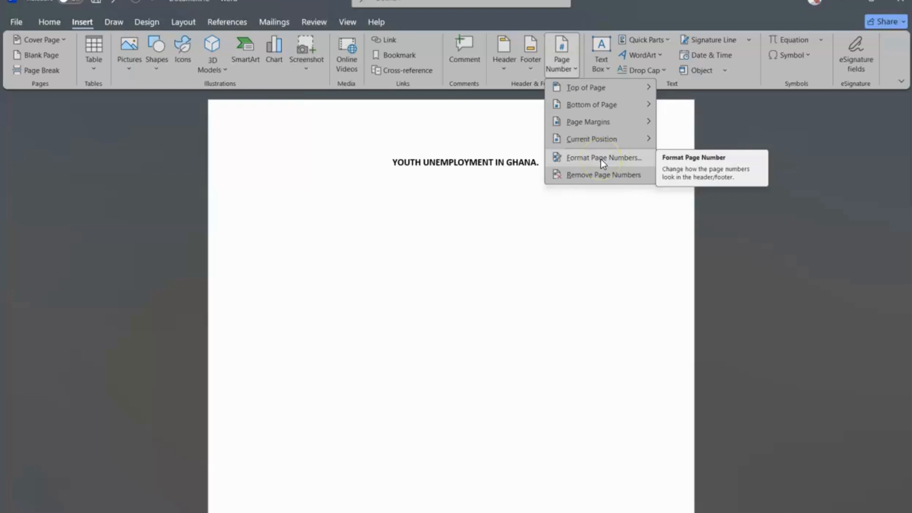
left_click(601, 159)
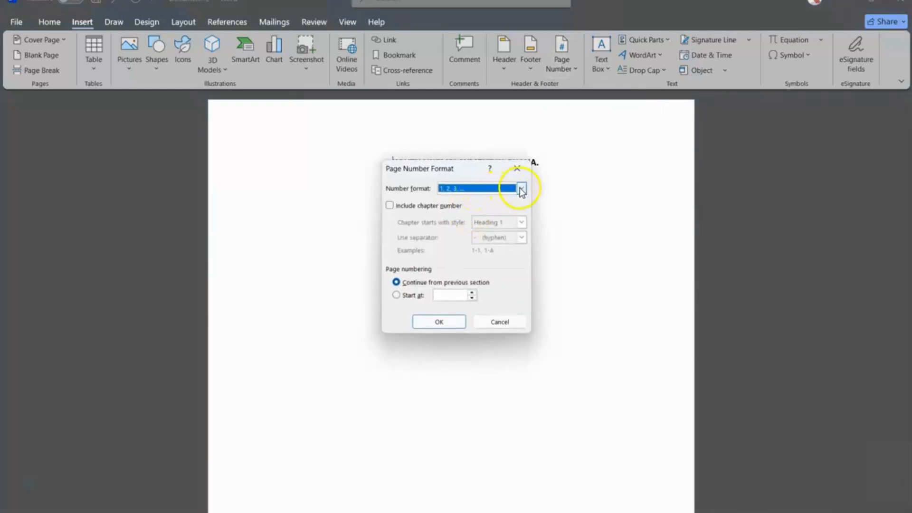
left_click(522, 189)
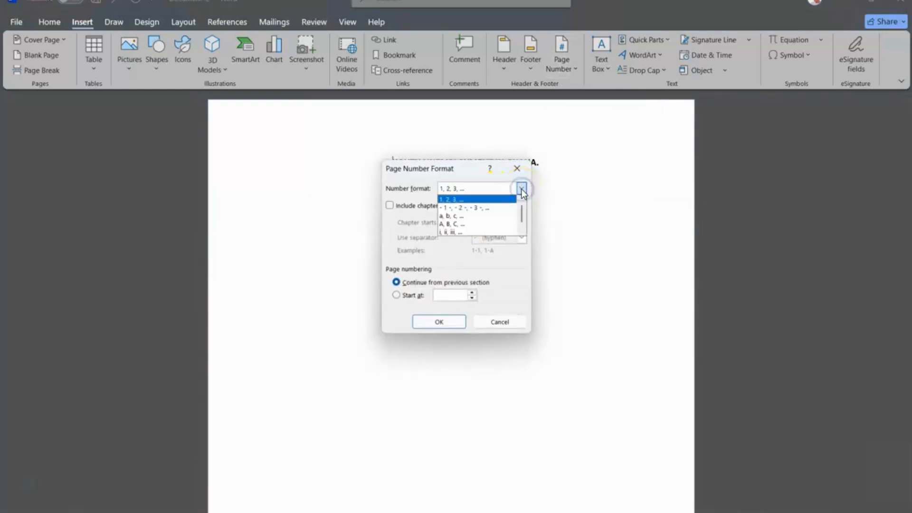
left_click(454, 232)
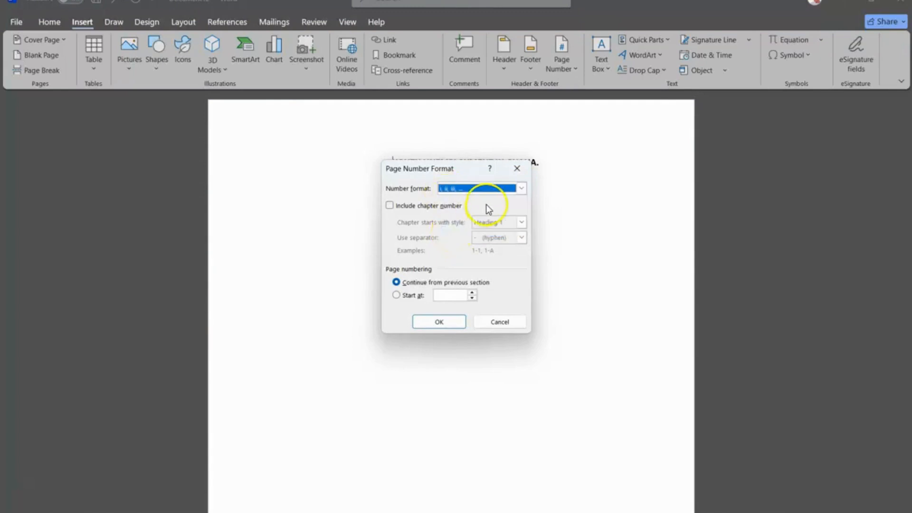
left_click(396, 295)
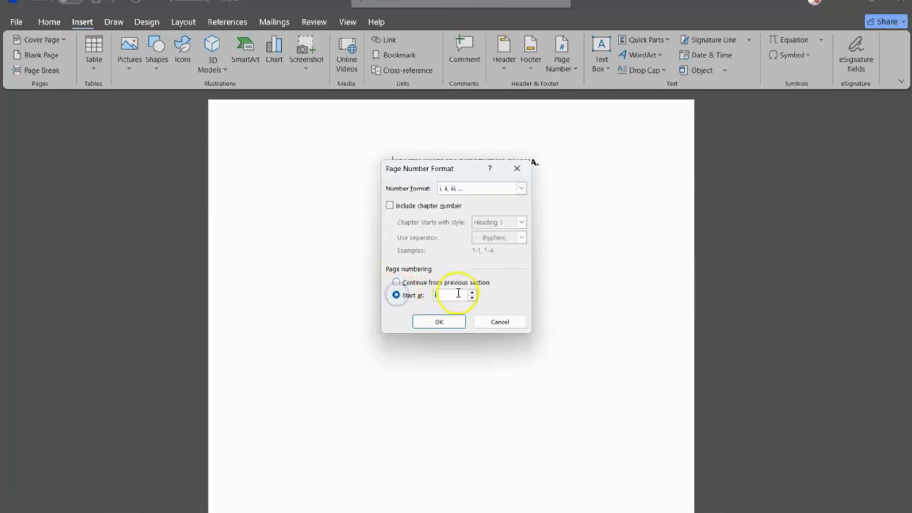
left_click(439, 322)
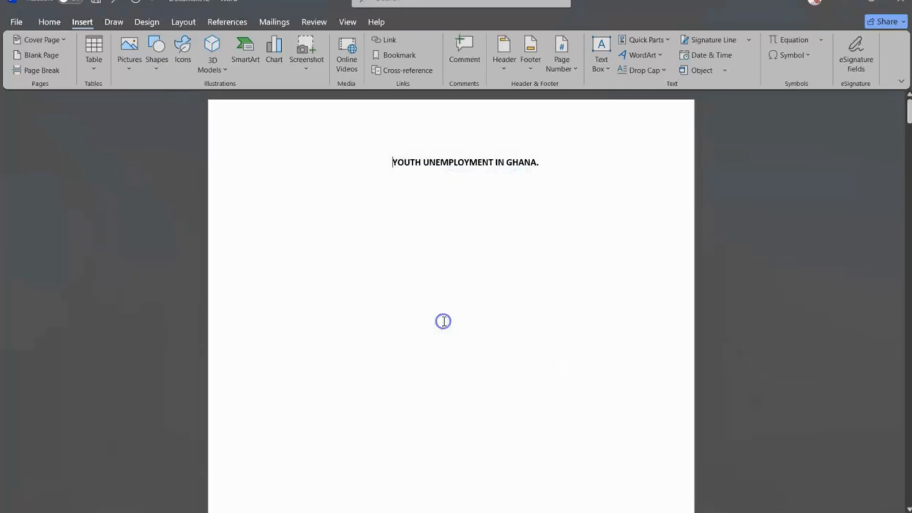
Step: Scroll through the front matter and chapters to review the roman and arabic page numbers
scroll(444, 322, "down", 6)
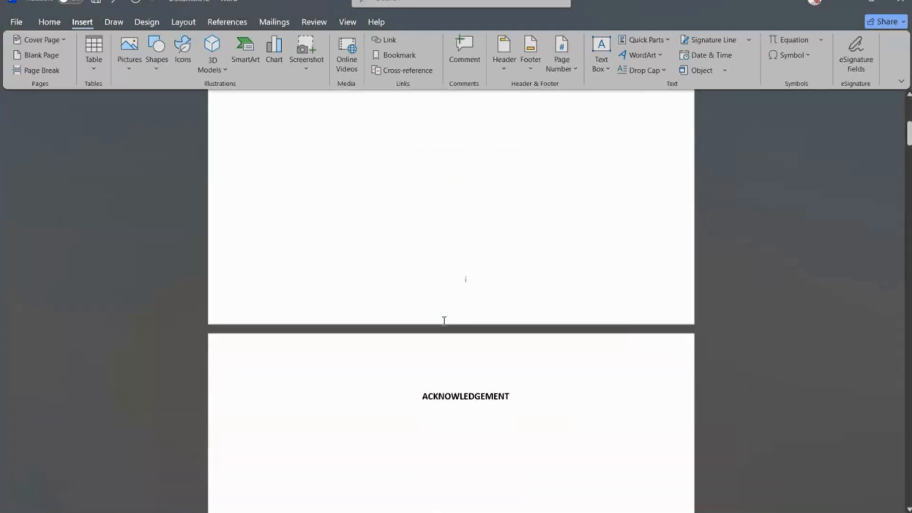
scroll(439, 275, "down", 10)
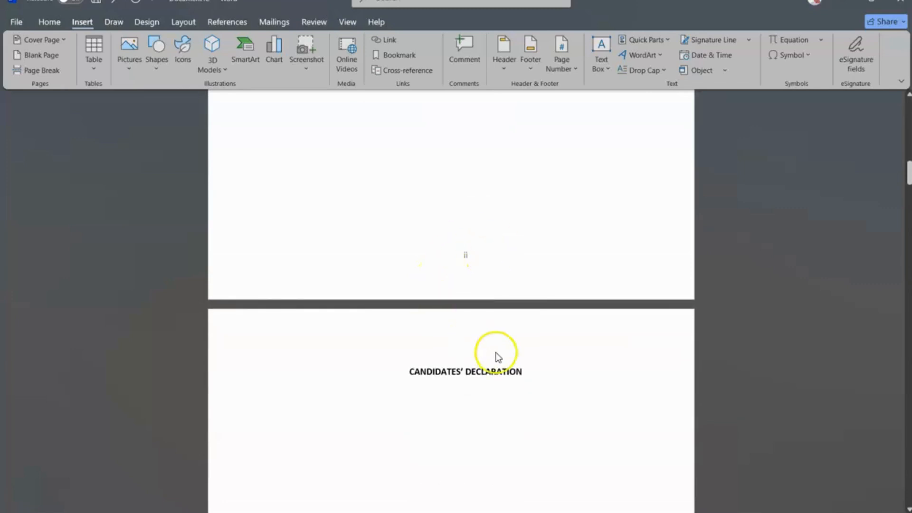
scroll(494, 356, "down", 10)
scroll(497, 355, "down", 10)
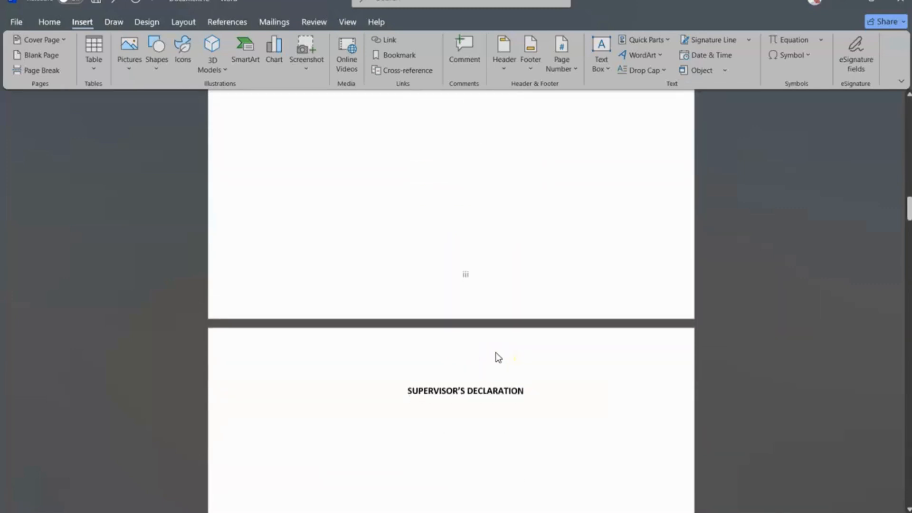
scroll(497, 352, "down", 10)
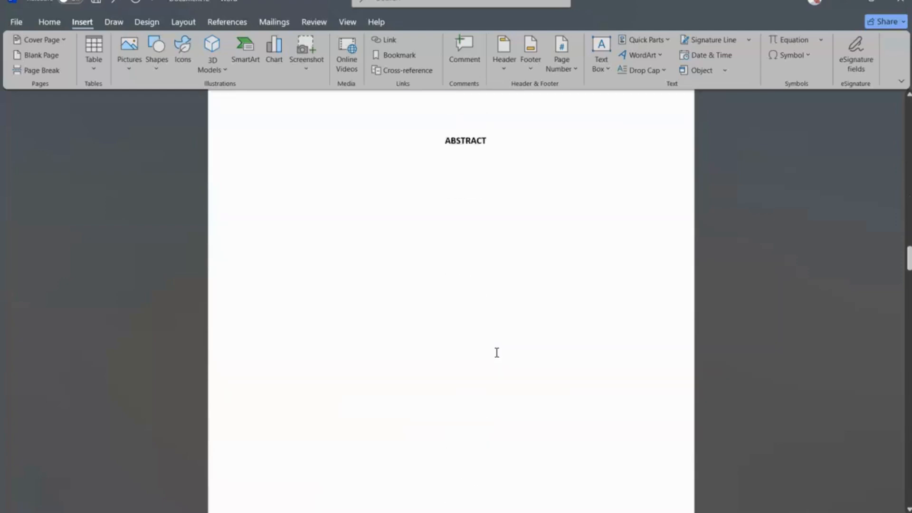
left_click(496, 352)
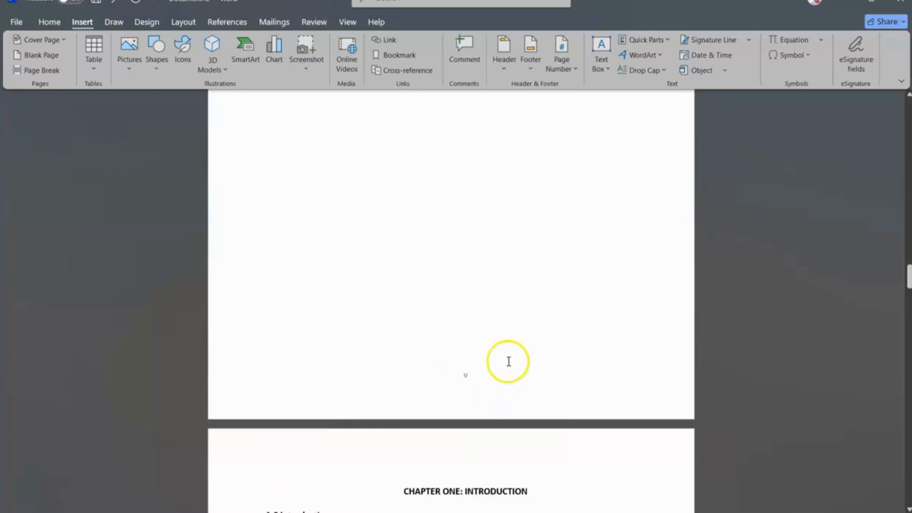
scroll(498, 356, "down", 10)
scroll(509, 362, "down", 4)
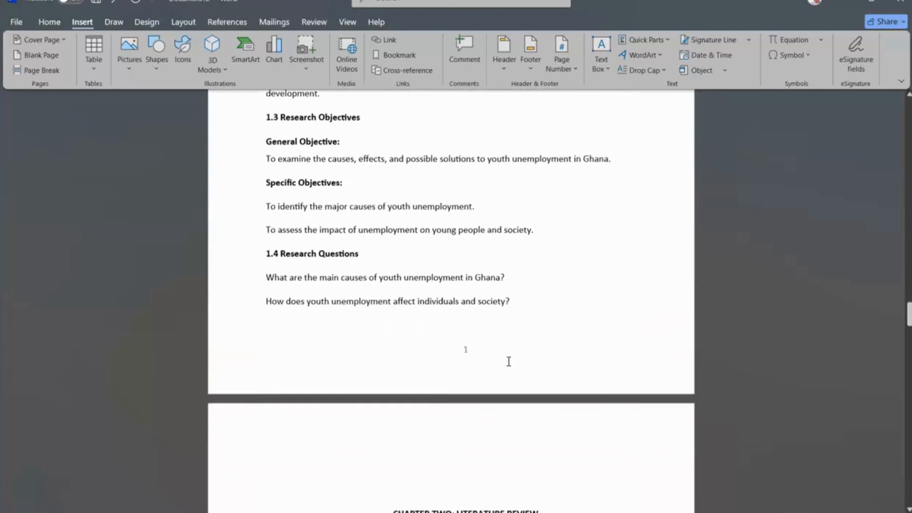
scroll(474, 381, "down", 2)
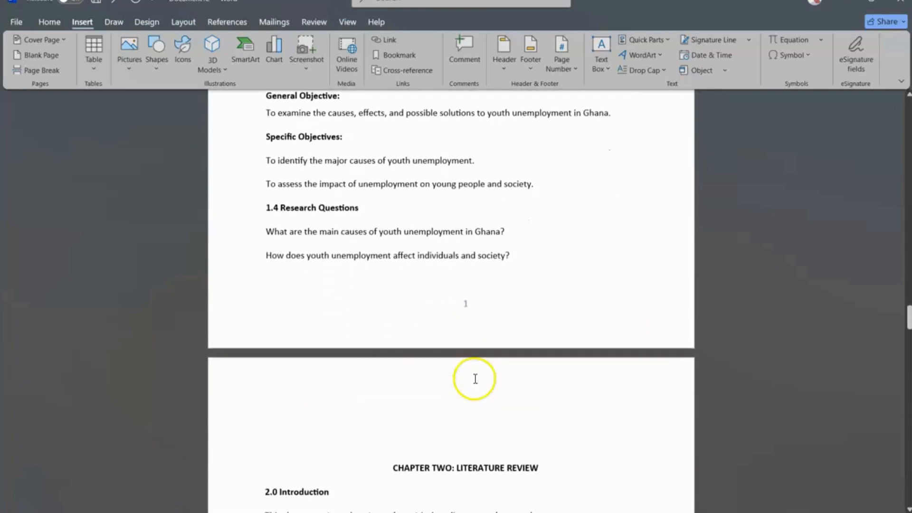
scroll(461, 322, "down", 10)
scroll(460, 319, "down", 6)
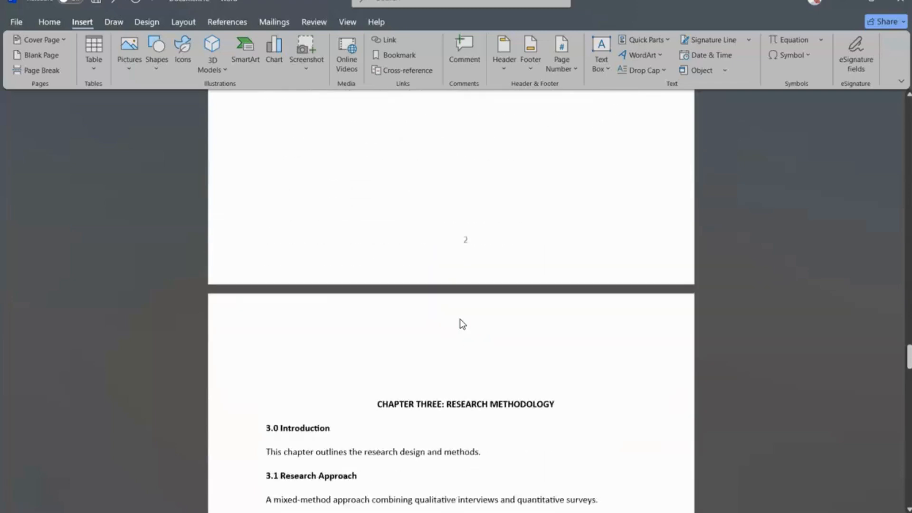
scroll(460, 319, "up", 6)
scroll(461, 318, "up", 20)
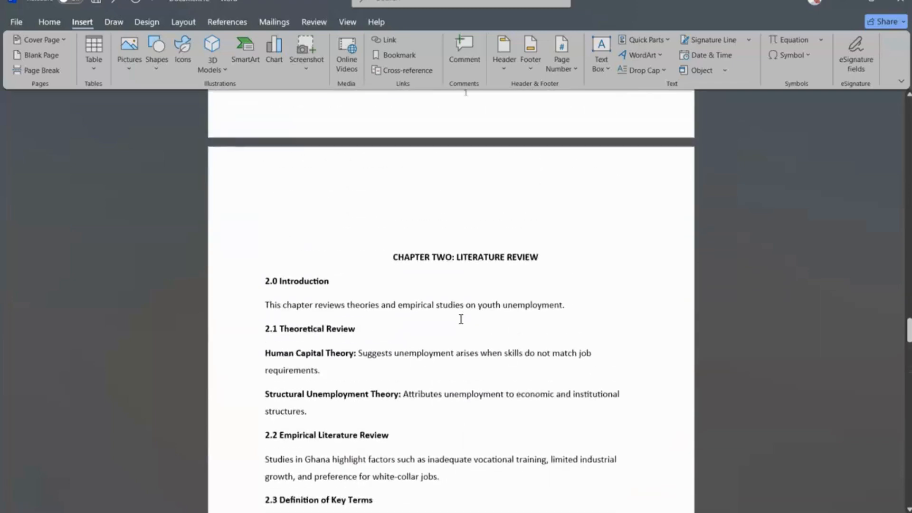
scroll(460, 319, "down", 5)
scroll(460, 318, "up", 8)
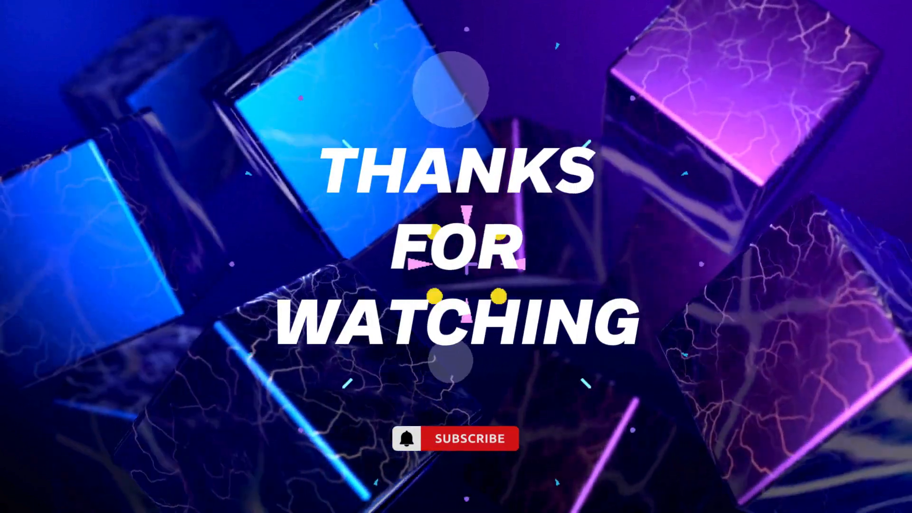